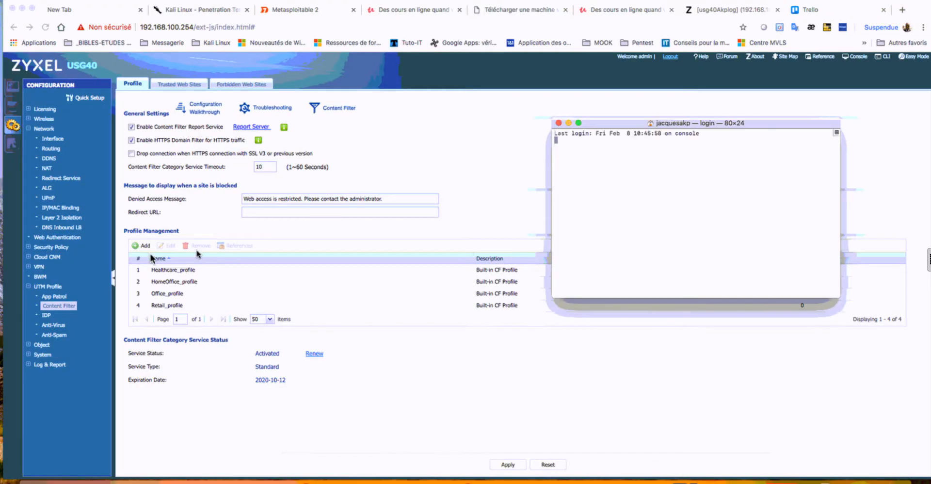
# - Close the terminal window and view the Office_profile content filter's category settings
pyautogui.click(558, 124)
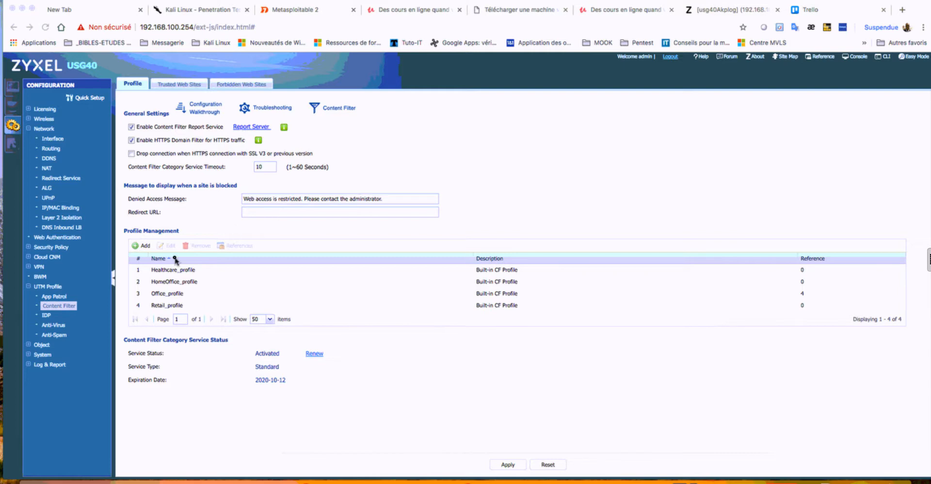
pyautogui.click(57, 308)
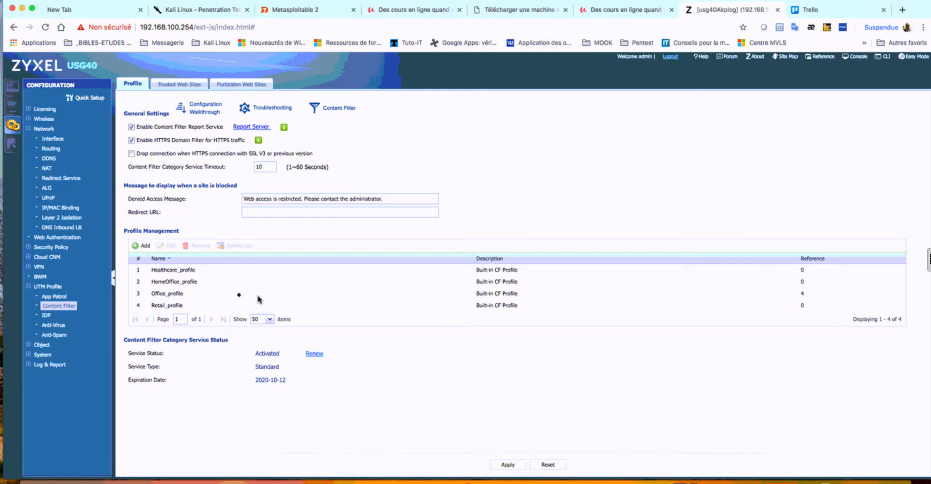
pyautogui.click(168, 294)
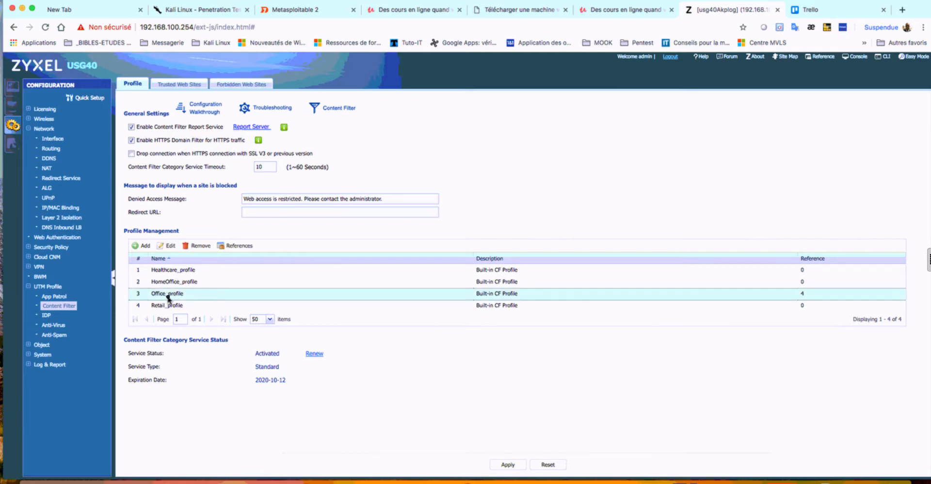
pyautogui.doubleClick(168, 294)
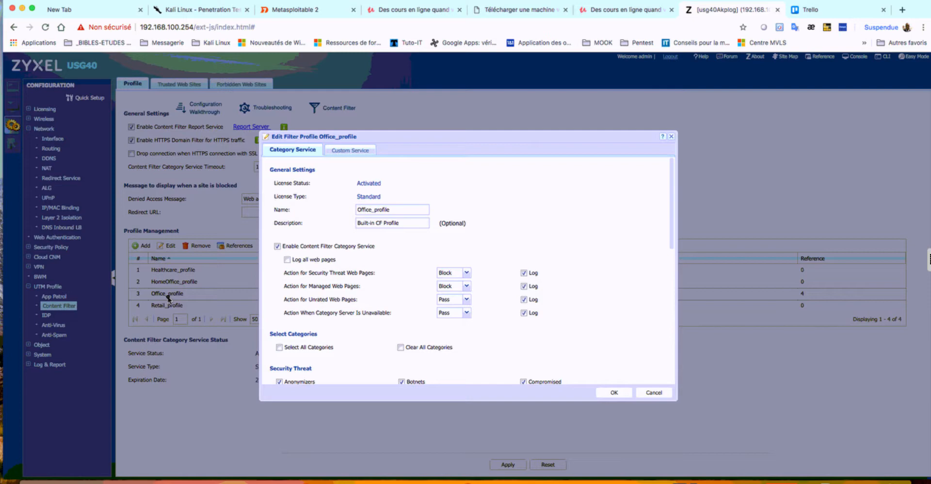
pyautogui.click(615, 393)
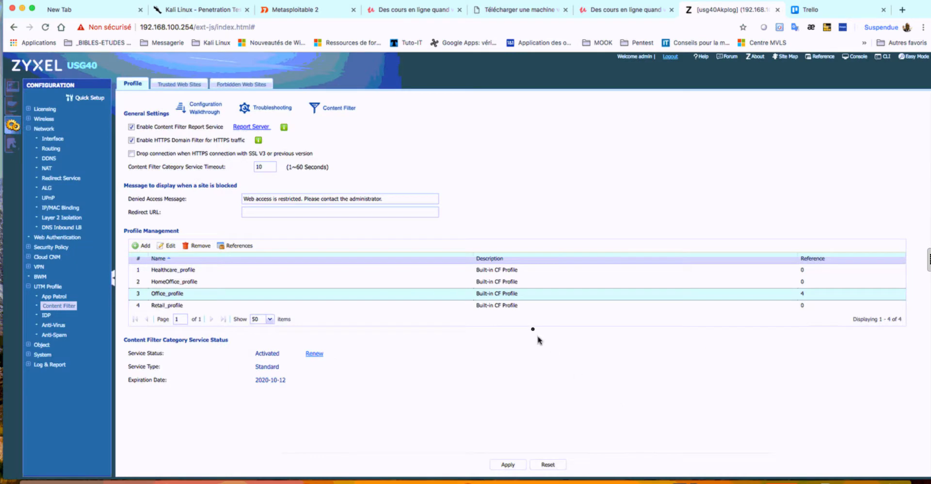
# - Switch to the open Trello page and copy its web address, trello.com
pyautogui.click(818, 16)
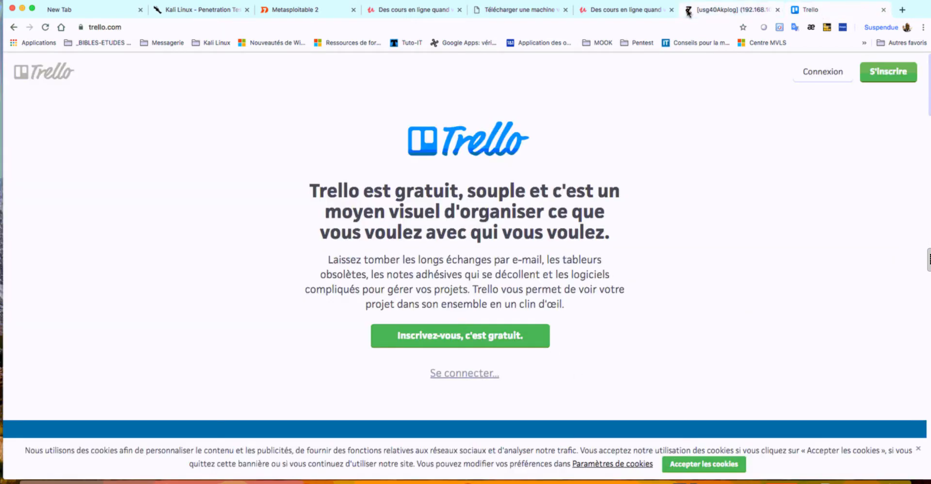
pyautogui.click(113, 27)
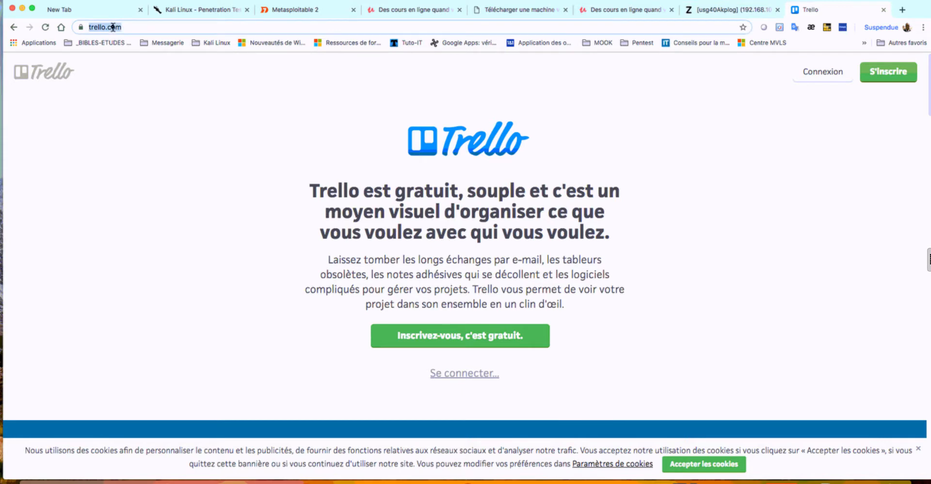
pyautogui.rightClick(113, 26)
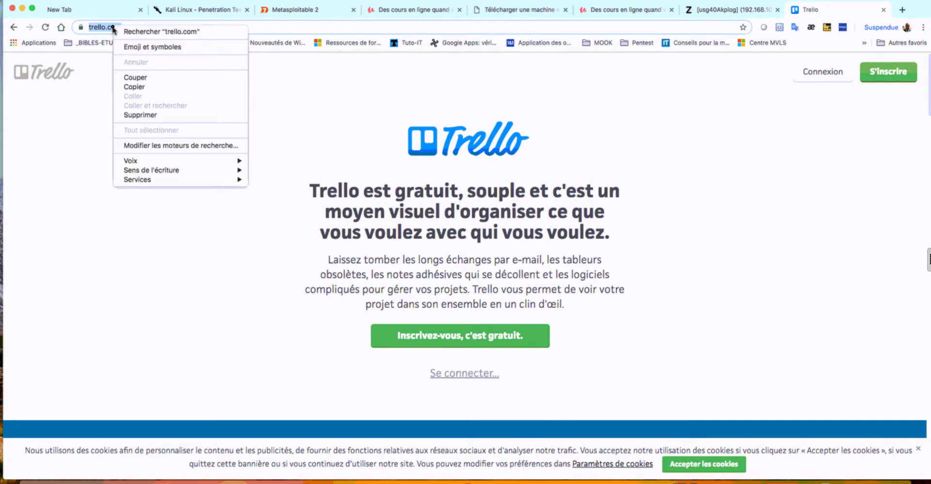
pyautogui.click(137, 88)
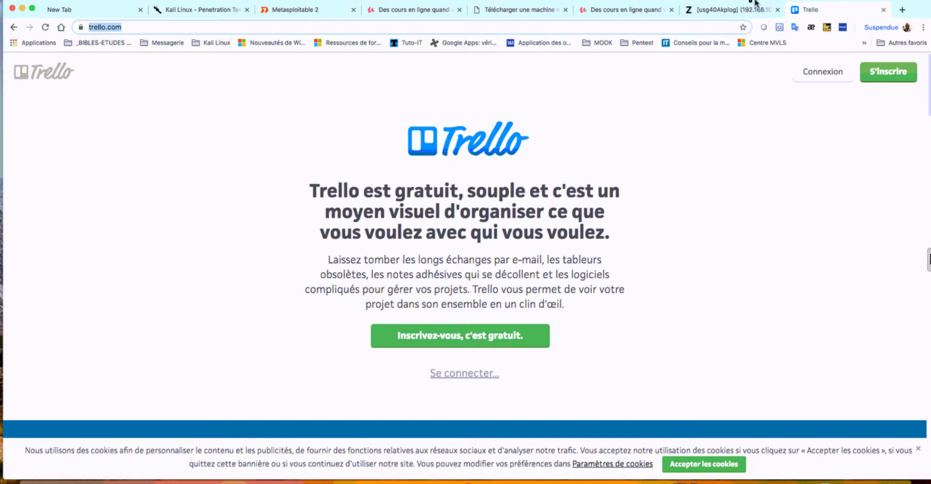
# - Return to the firewall configuration and open the Custom Service settings of Office_profile
pyautogui.click(734, 10)
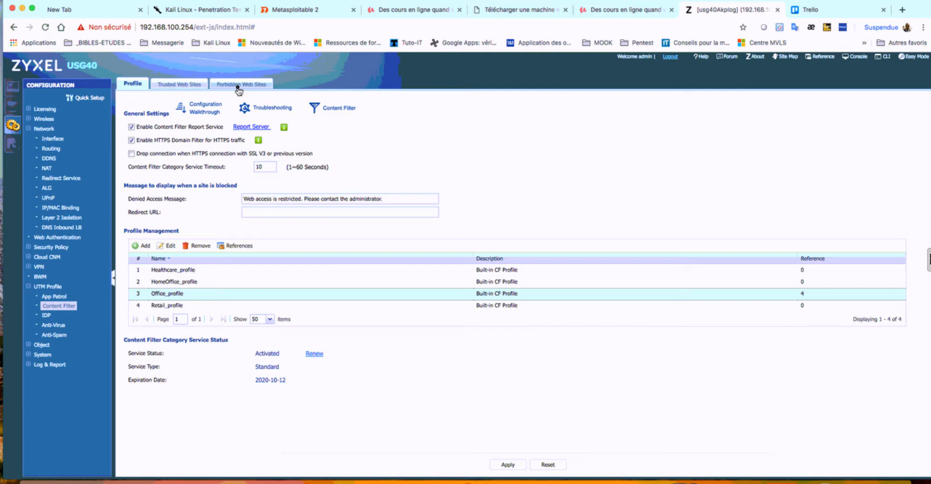
pyautogui.doubleClick(193, 297)
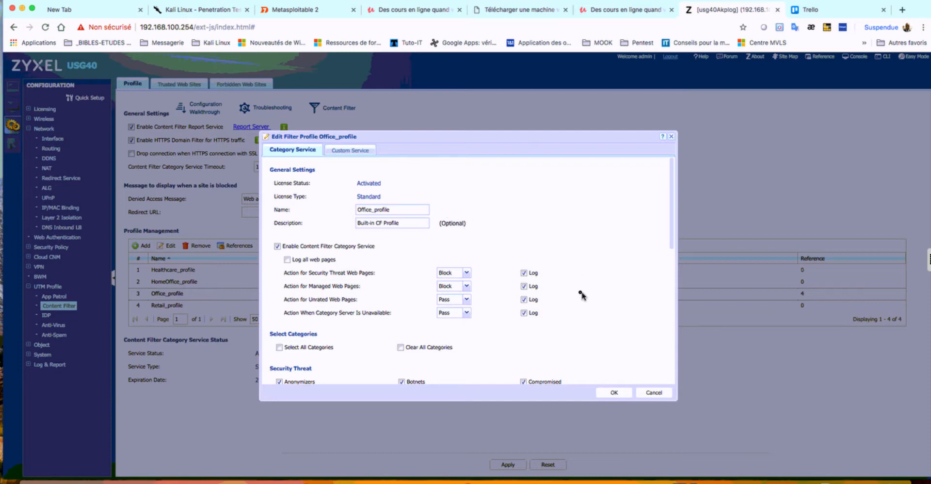
pyautogui.click(346, 151)
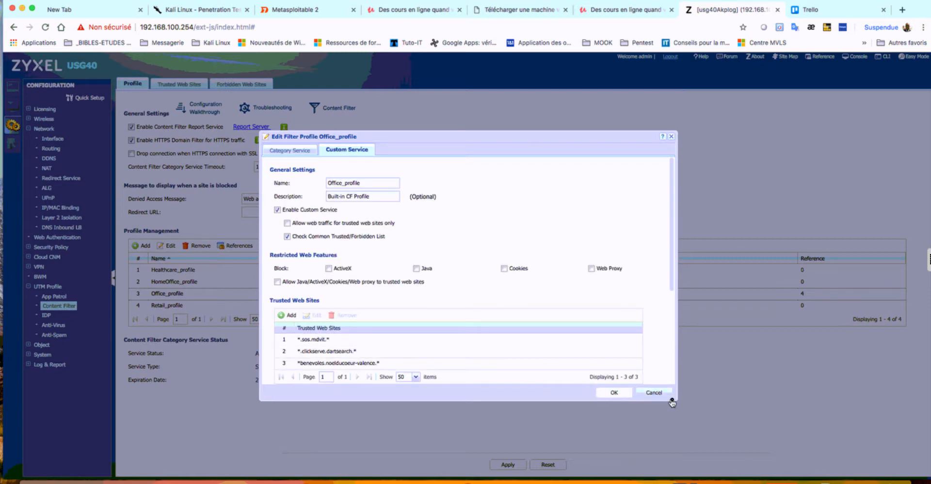
pyautogui.press('super+a')
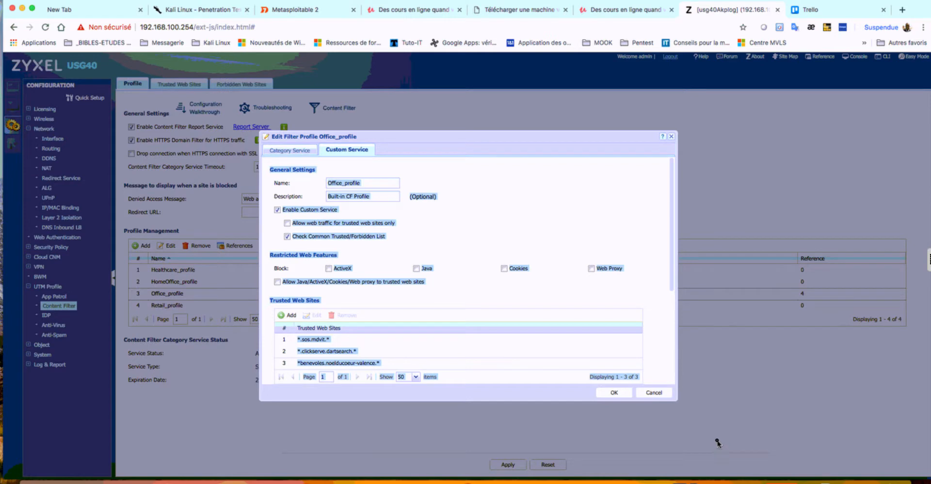
pyautogui.click(674, 402)
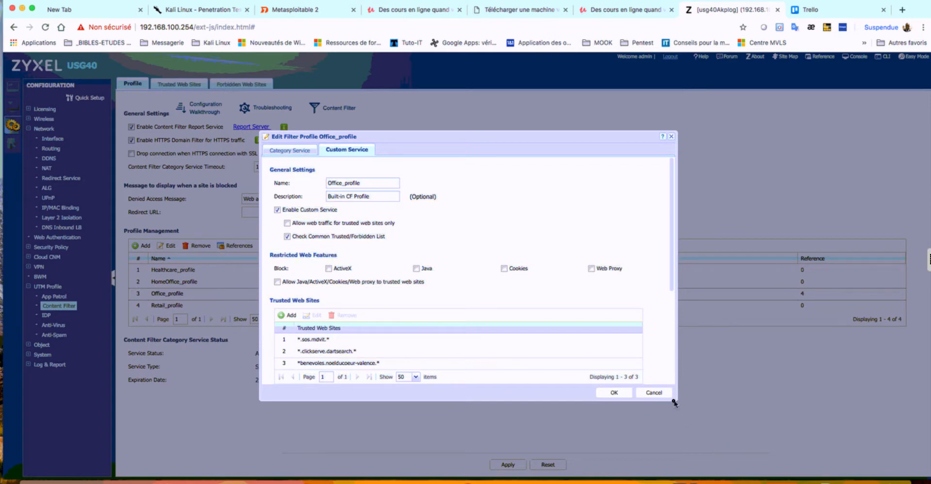
pyautogui.press('super+a')
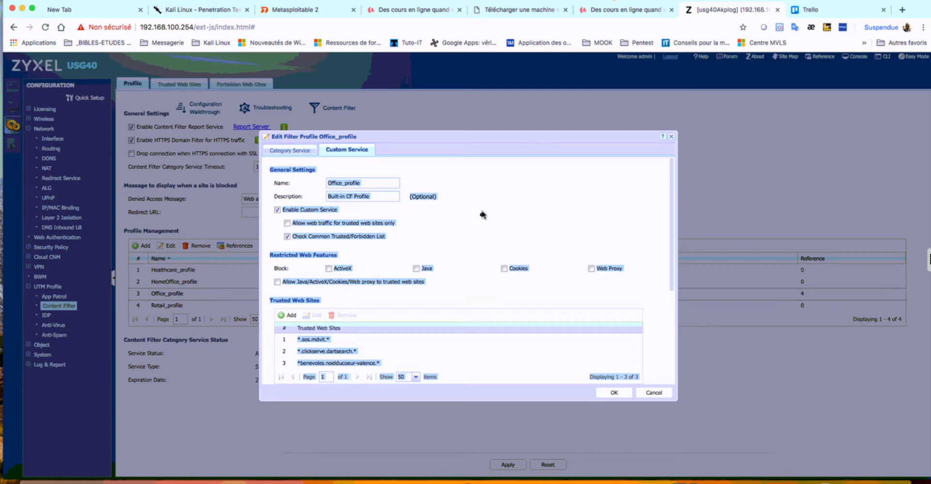
pyautogui.click(490, 233)
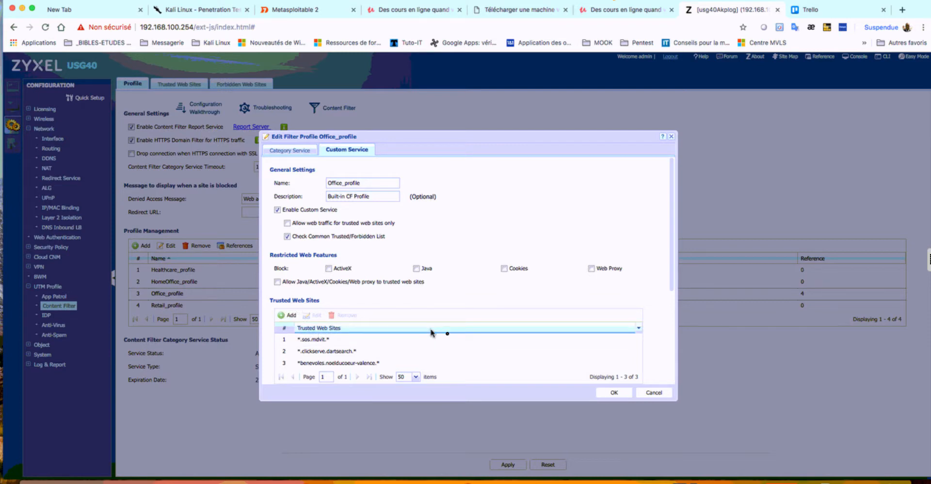
pyautogui.scroll(-3, 451, 337)
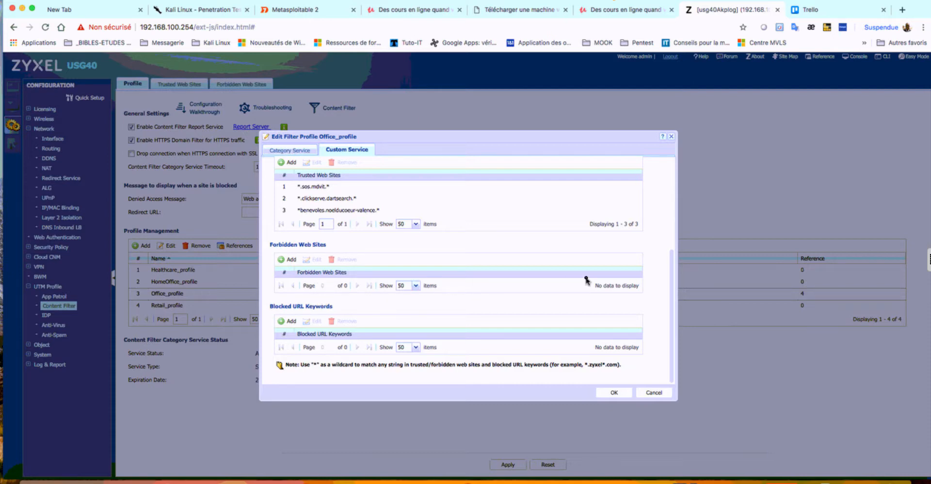
pyautogui.moveTo(672, 269); pyautogui.dragTo(671, 240)
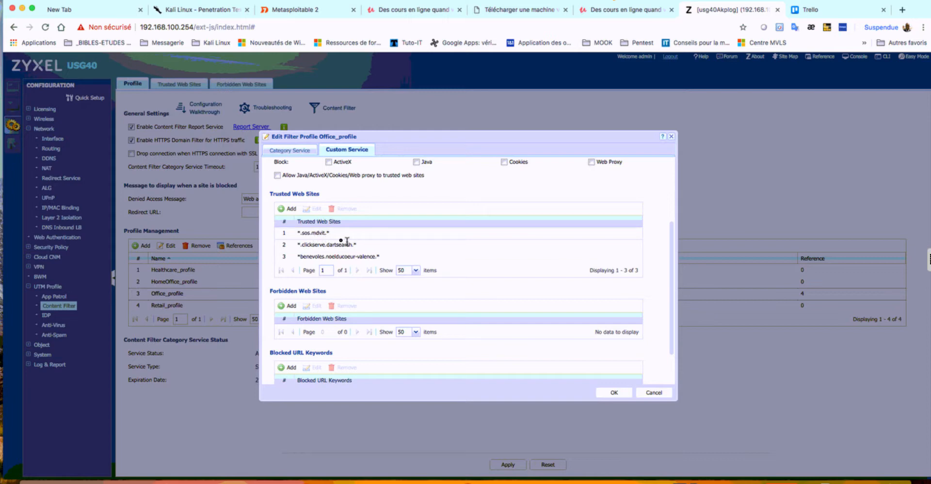
pyautogui.click(284, 209)
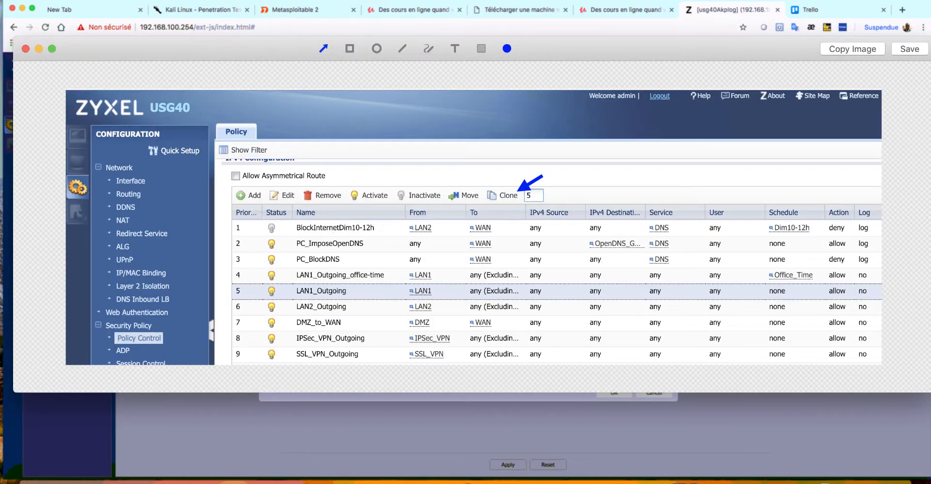
pyautogui.click(70, 481)
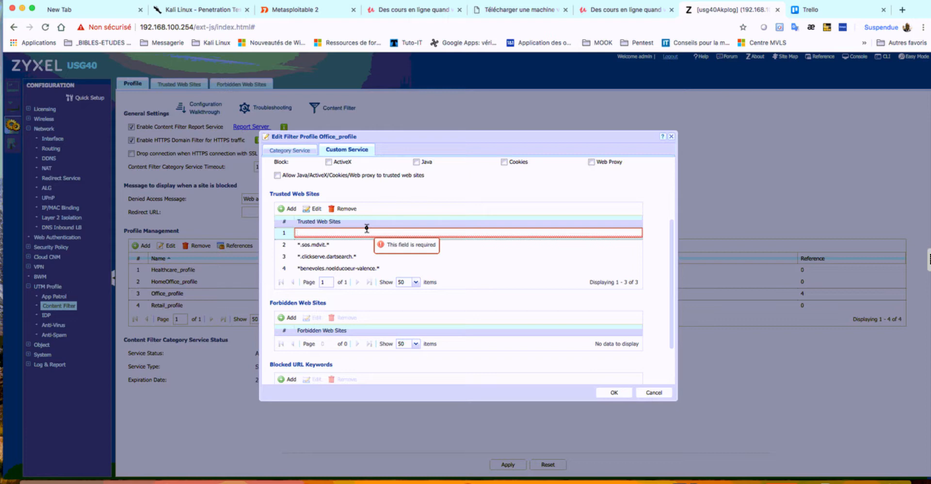
pyautogui.write('h')
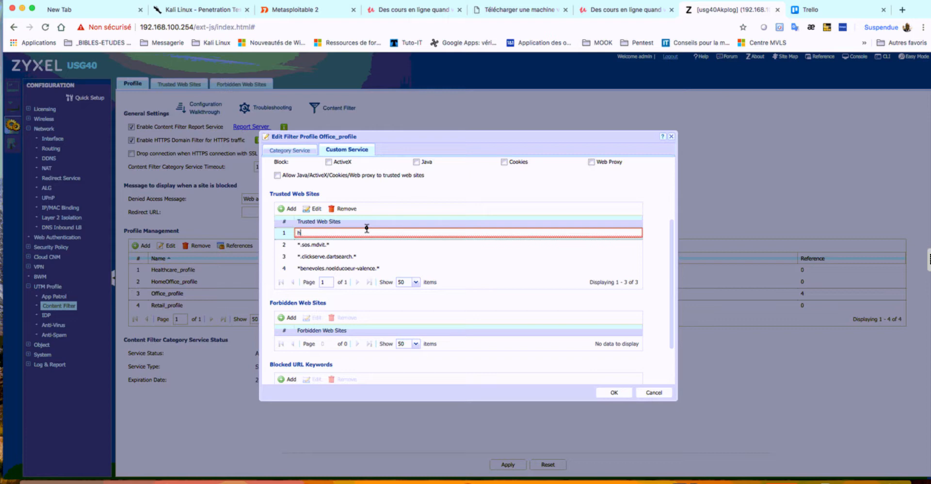
pyautogui.write('tt')
pyautogui.write('ps:')
pyautogui.write('//')
pyautogui.write('trello')
pyautogui.write('.com')
pyautogui.press('Left')
pyautogui.press('Left')
pyautogui.press('Left')
pyautogui.press('Left')
pyautogui.press('Left')
pyautogui.press('Left')
pyautogui.press('Left')
pyautogui.press('Left')
pyautogui.press('Left')
pyautogui.press('BackSpace')
pyautogui.press('BackSpace')
pyautogui.press('BackSpace')
pyautogui.press('BackSpace')
pyautogui.press('BackSpace')
pyautogui.press('BackSpace')
pyautogui.press('BackSpace')
pyautogui.press('BackSpace')
pyautogui.press('Return')
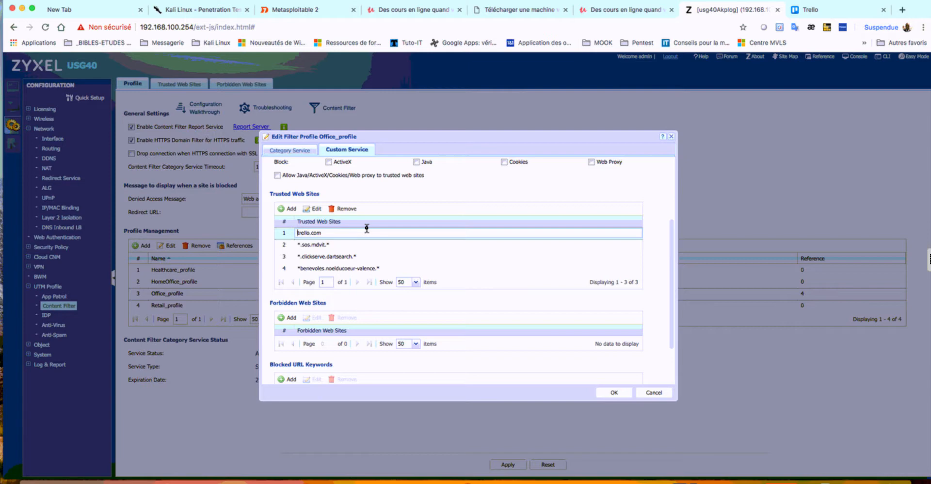
# - Put a wildcard in front of the Trello entry and replace its com ending with one, giving *trello.*
pyautogui.write('*')
pyautogui.press('Right')
pyautogui.press('Right')
pyautogui.press('Right')
pyautogui.press('Right')
pyautogui.press('Right')
pyautogui.press('Right')
pyautogui.press('Right')
pyautogui.press('Right')
pyautogui.press('Right')
pyautogui.press('Right')
pyautogui.press('BackSpace')
pyautogui.press('BackSpace')
pyautogui.press('BackSpace')
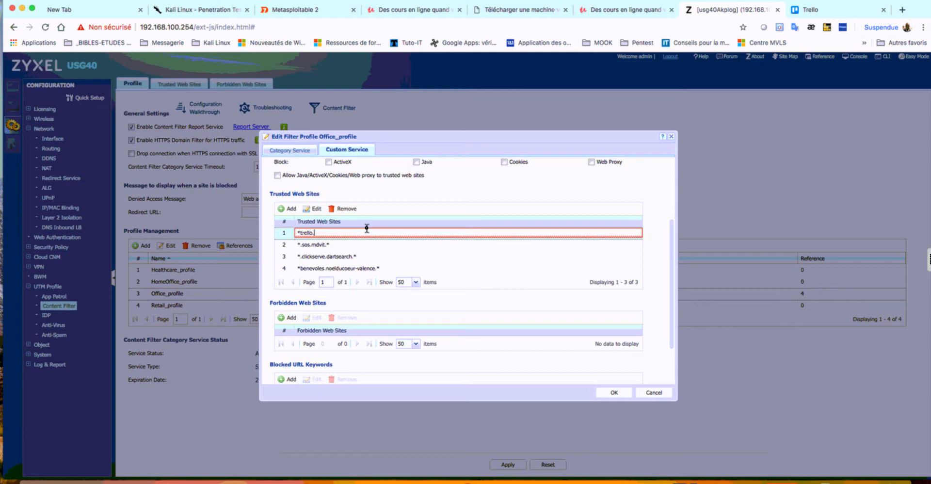
pyautogui.write('*')
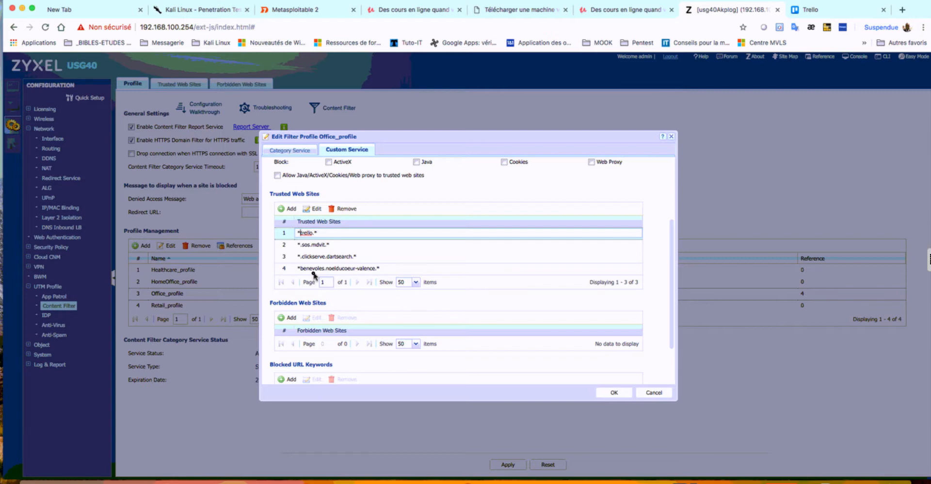
# - Change the start of the Trello entry so it reads *.trello.* and save the filter profile
pyautogui.press('BackSpace')
pyautogui.write('*.')
pyautogui.scroll(-3, 319, 264)
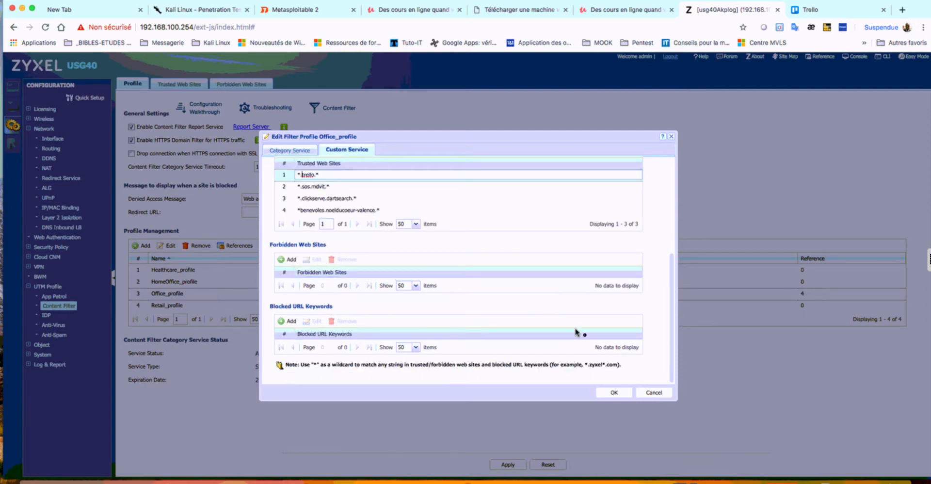
pyautogui.click(614, 392)
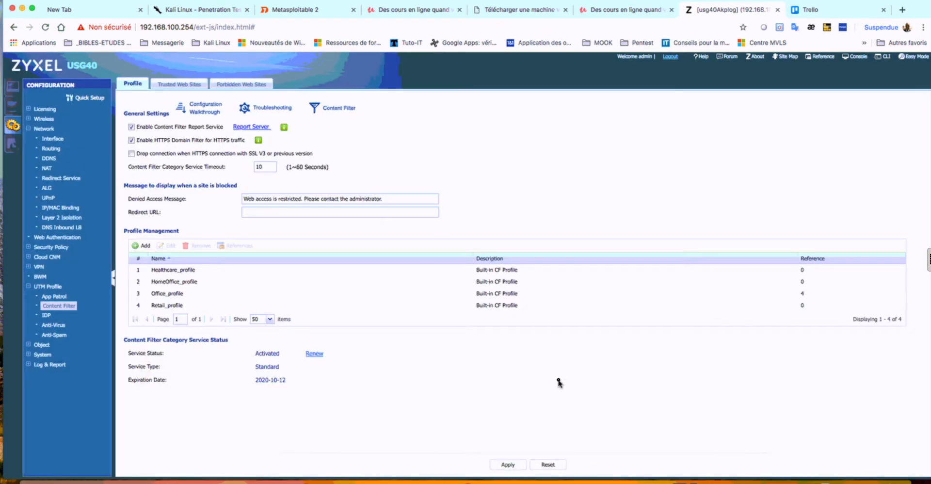
# - Add *trello.* to the Common Trusted Web Sites list and apply the change
pyautogui.click(186, 86)
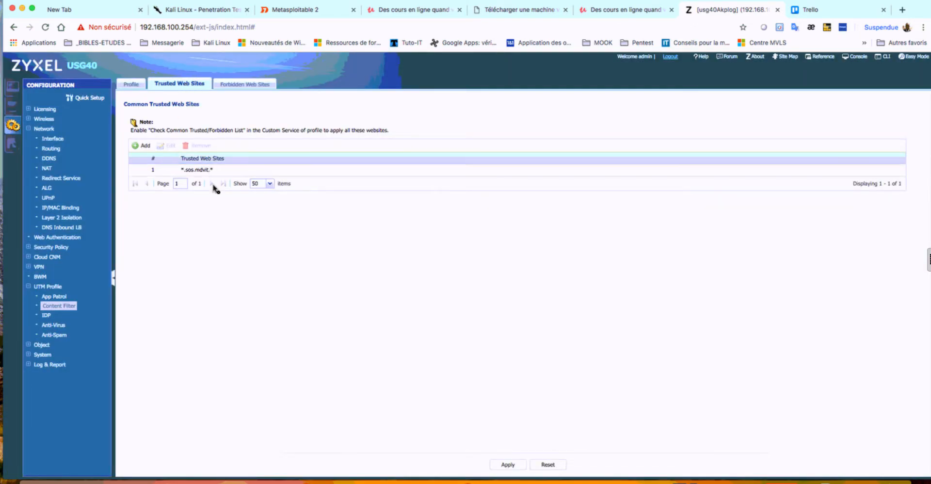
pyautogui.click(143, 148)
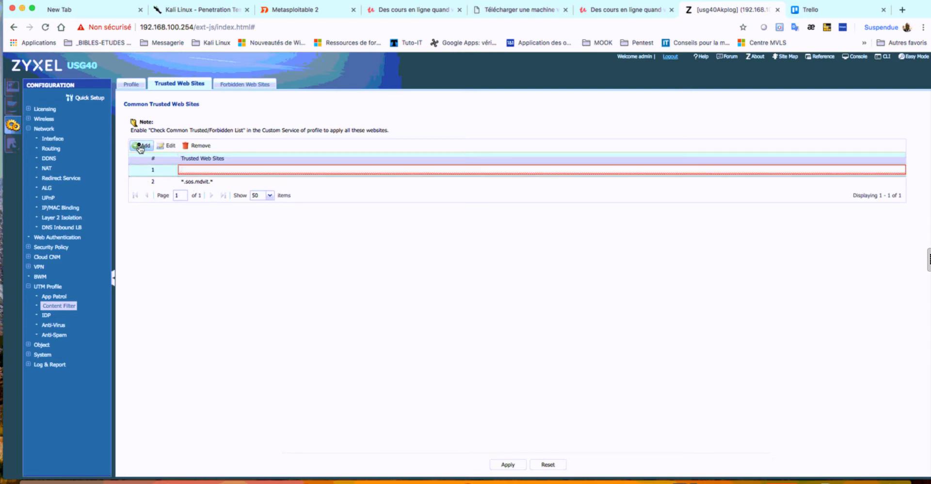
pyautogui.write('*.tr')
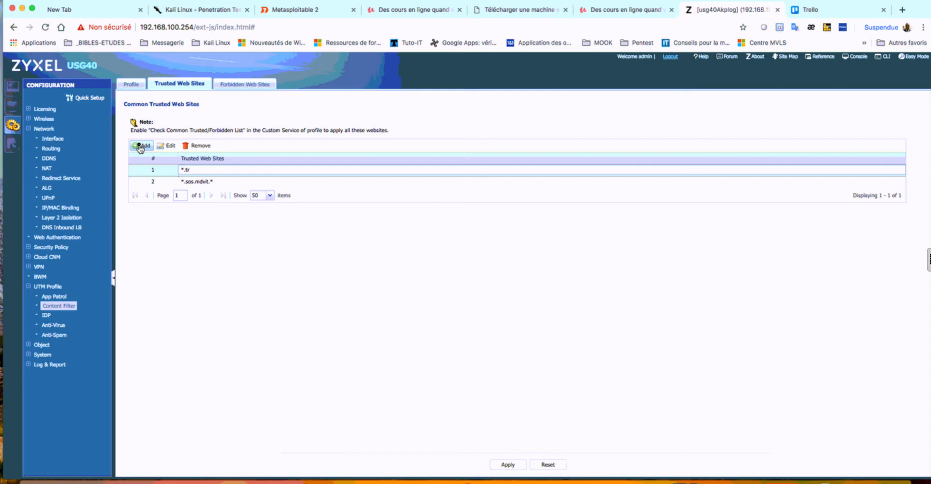
pyautogui.press('BackSpace')
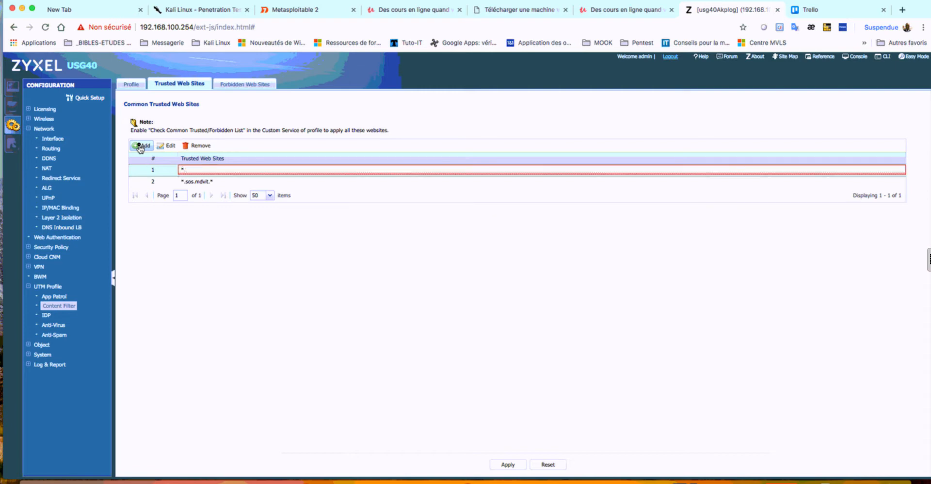
pyautogui.write('trello.*')
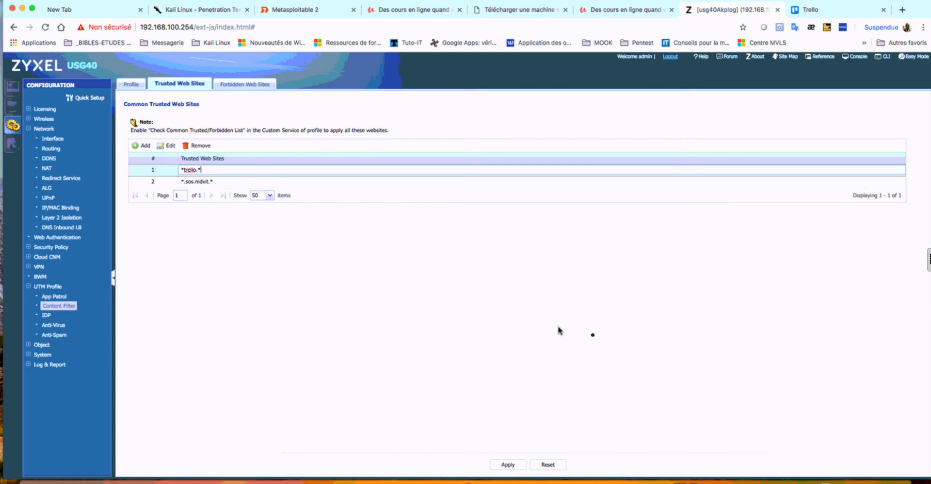
pyautogui.click(508, 465)
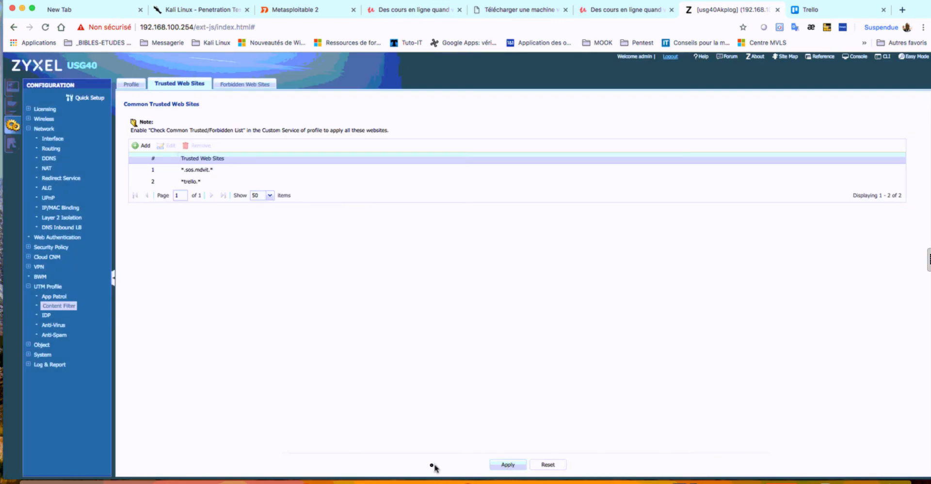
# - Switch back to the Trello page
pyautogui.click(830, 14)
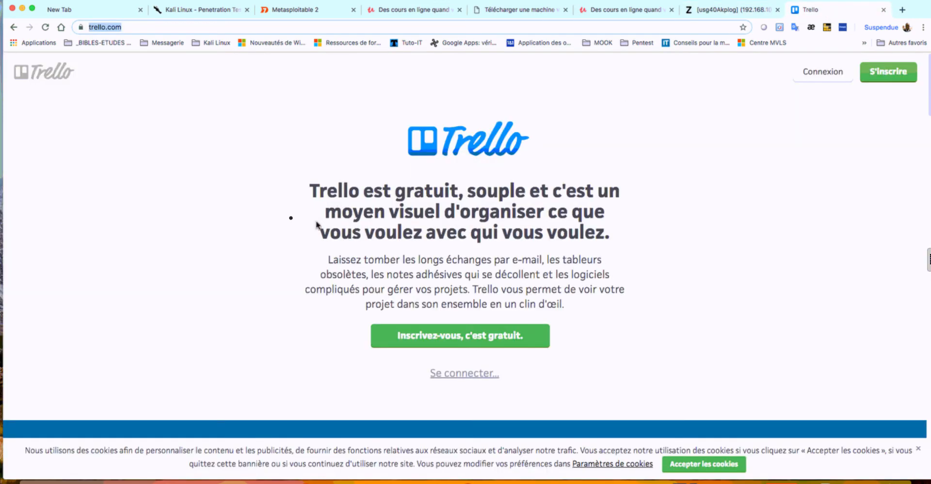